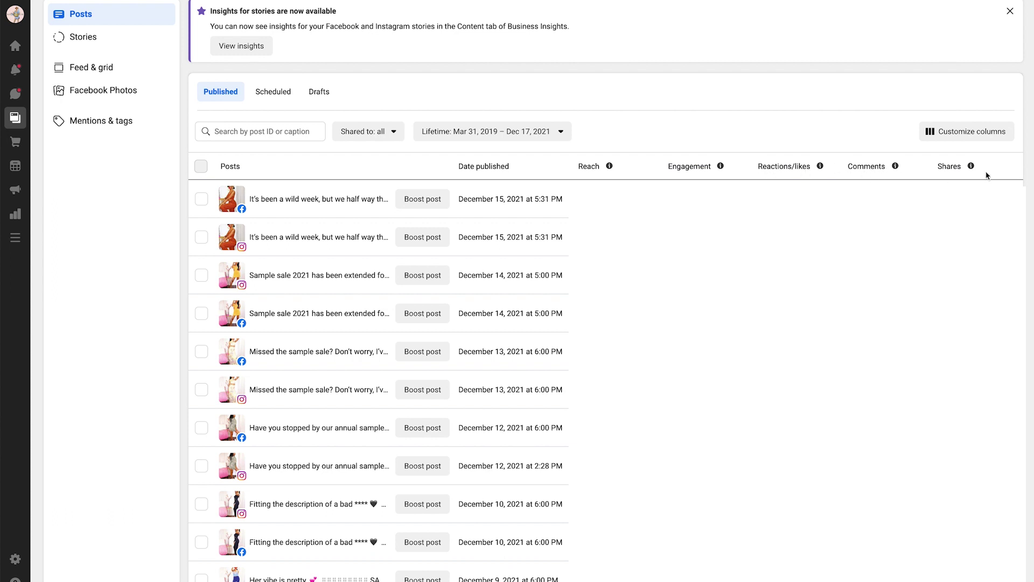
Review scheduled and draft posts, then scheduled and archived stories.
{"action": "left_click", "coordinate": [278, 92]}
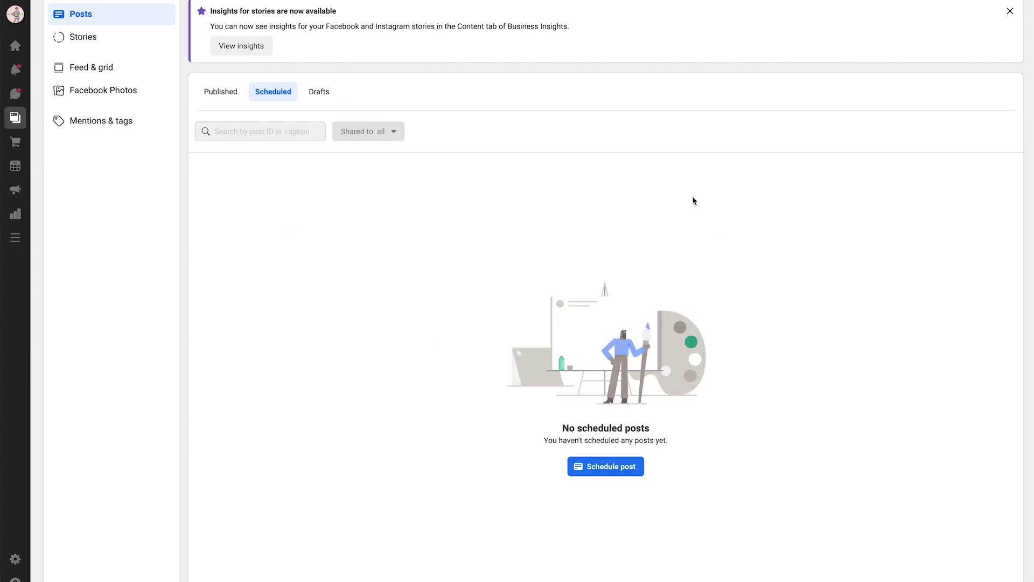
{"action": "left_click", "coordinate": [321, 93]}
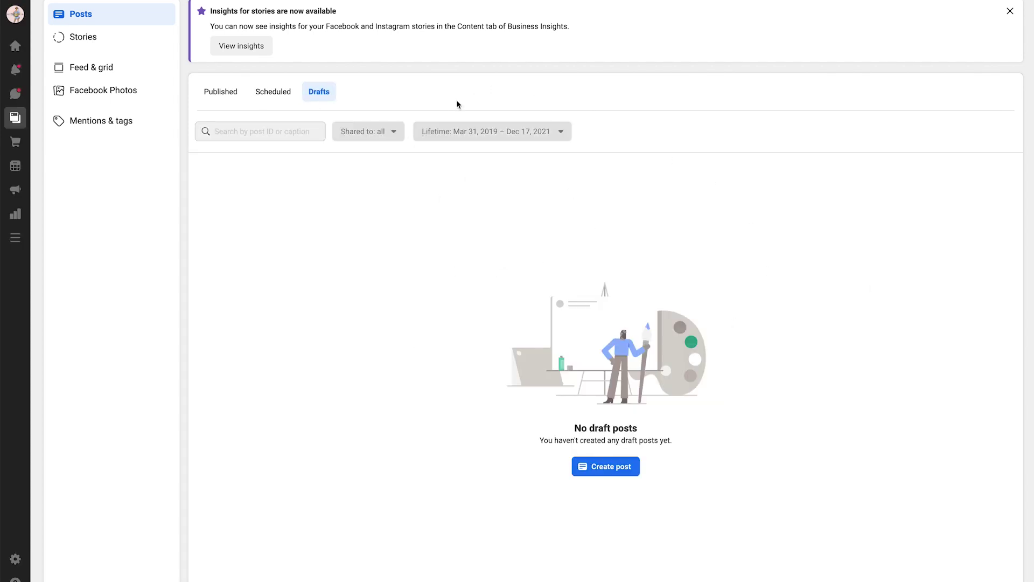
{"action": "left_click", "coordinate": [106, 38]}
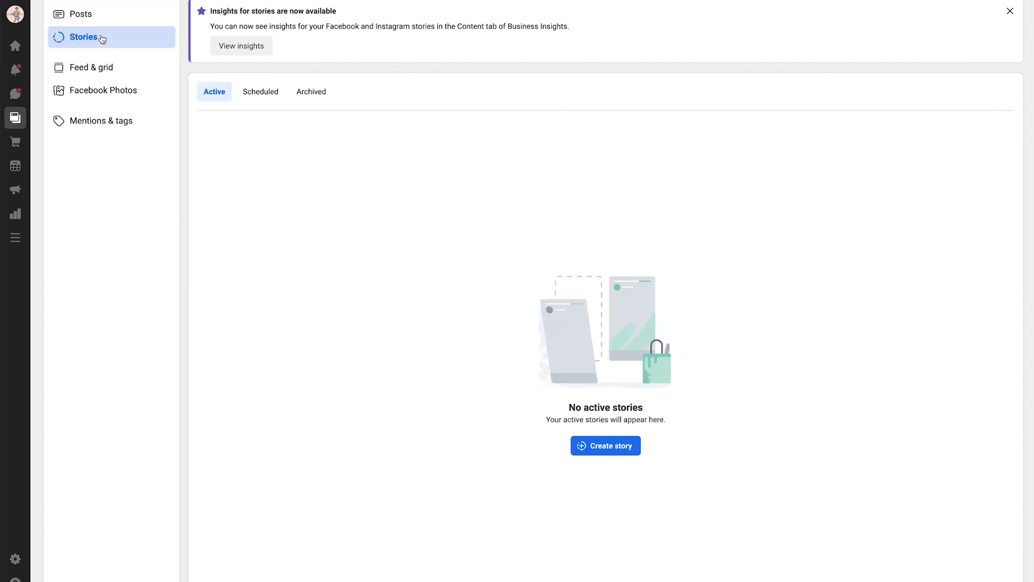
{"action": "left_click", "coordinate": [261, 91]}
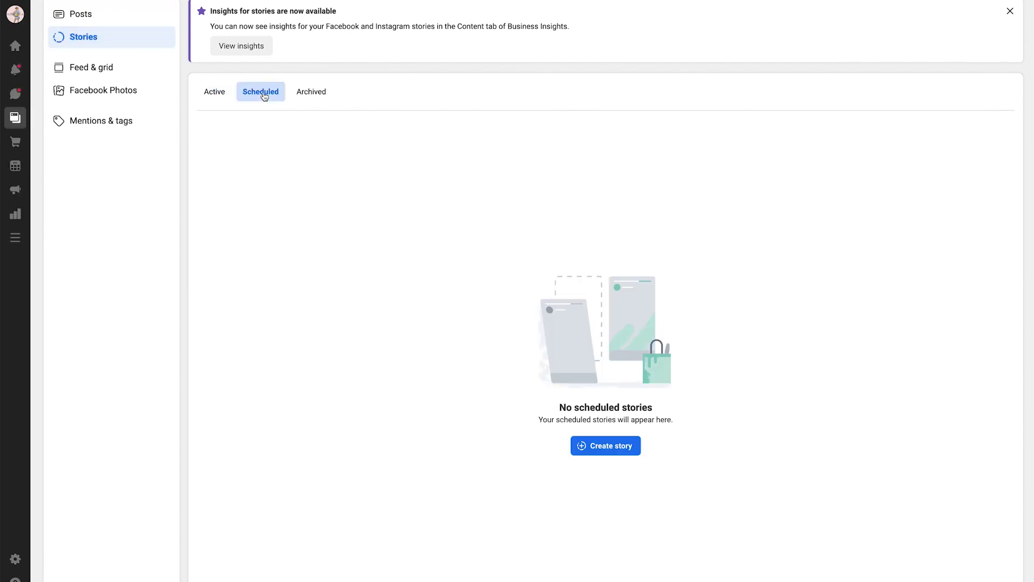
{"action": "left_click", "coordinate": [314, 95]}
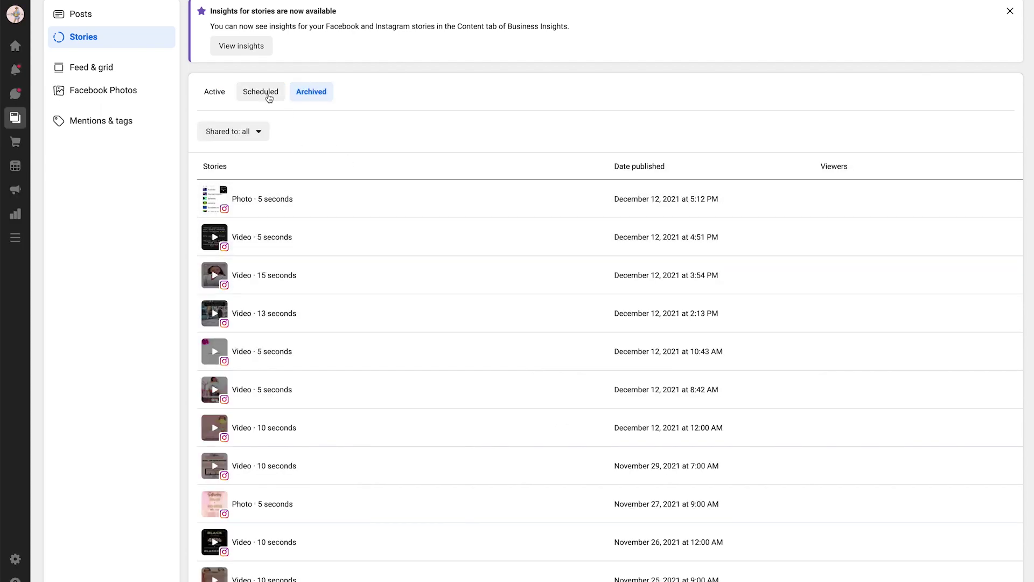
View the Facebook and Instagram feeds side by side, the Instagram photo grid, then the planner calendar.
{"action": "left_click", "coordinate": [97, 69]}
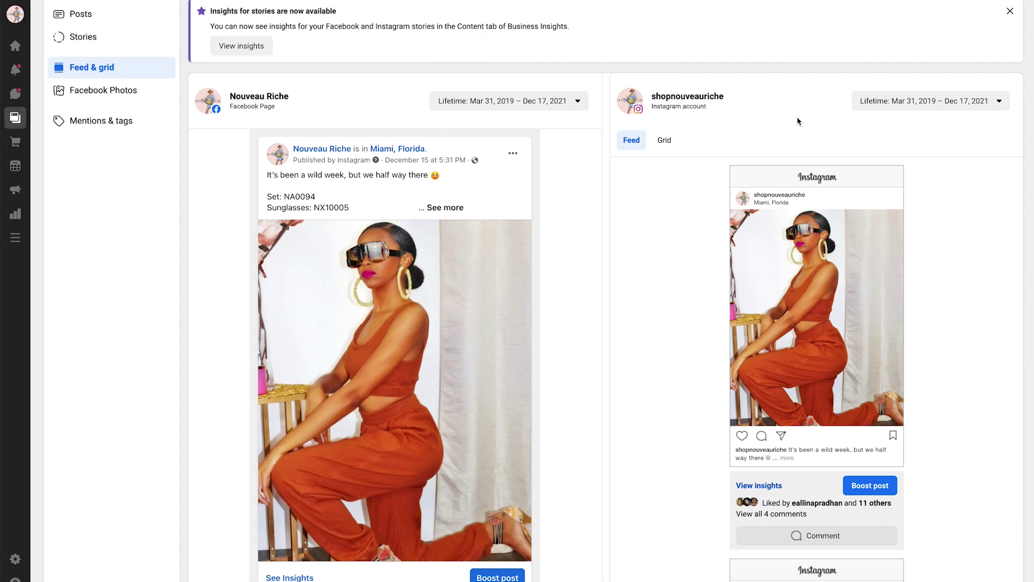
{"action": "mouse_move", "coordinate": [816, 323]}
{"action": "left_click", "coordinate": [662, 140]}
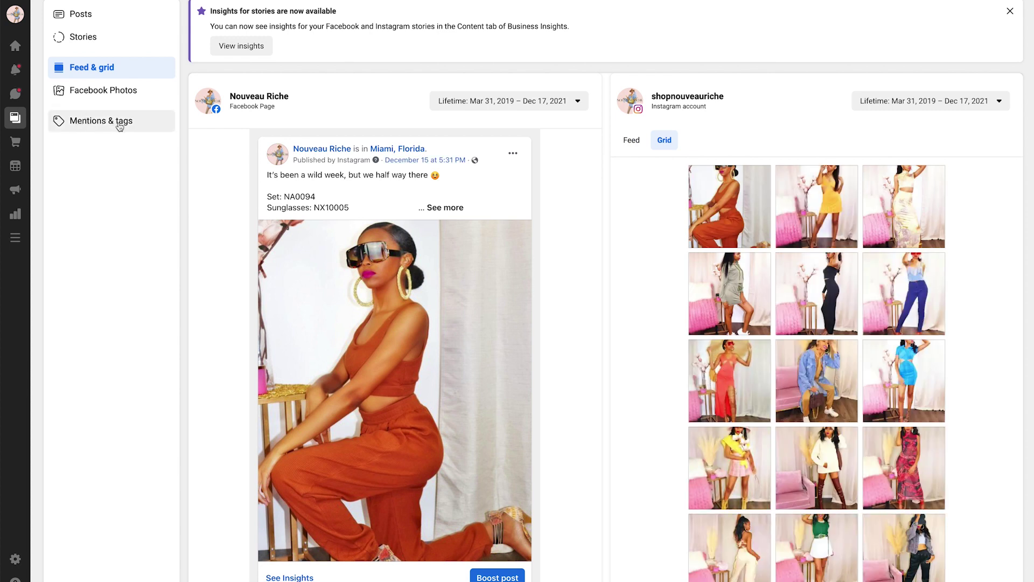
{"action": "left_click", "coordinate": [16, 166]}
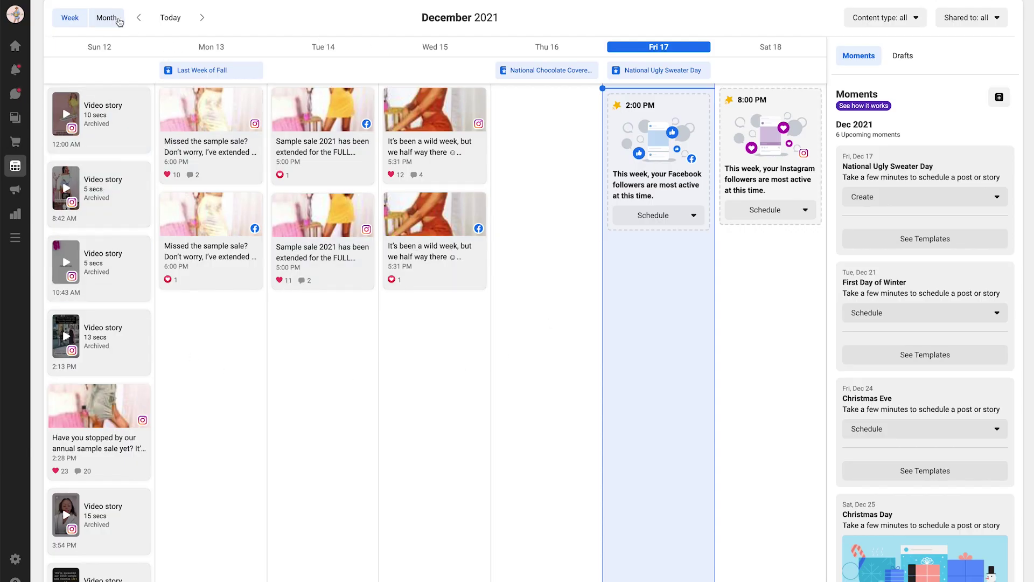
Compare week and month calendar views, settle on December 2021 month view and select December 17.
{"action": "left_click", "coordinate": [115, 18]}
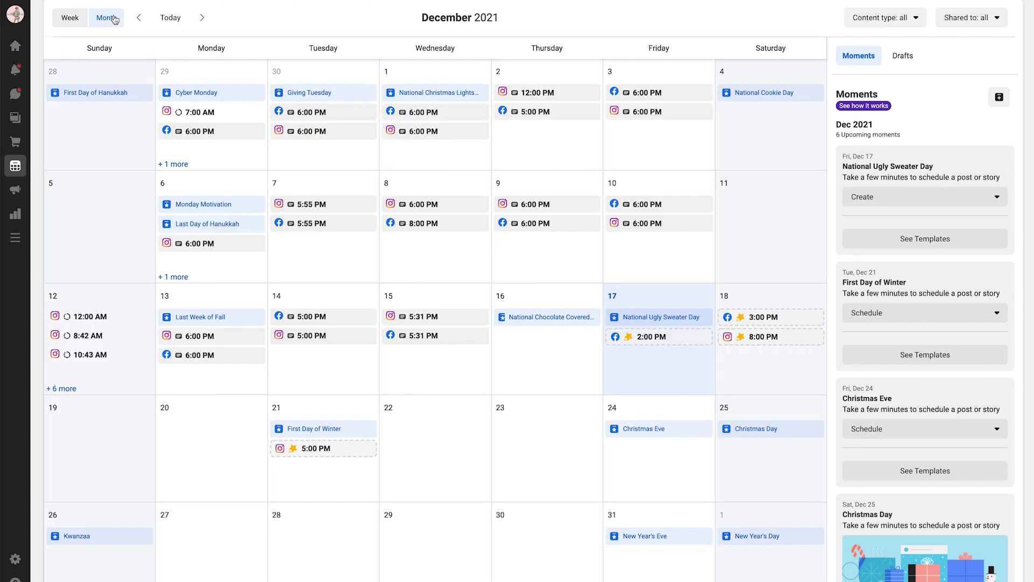
{"action": "left_click", "coordinate": [73, 18]}
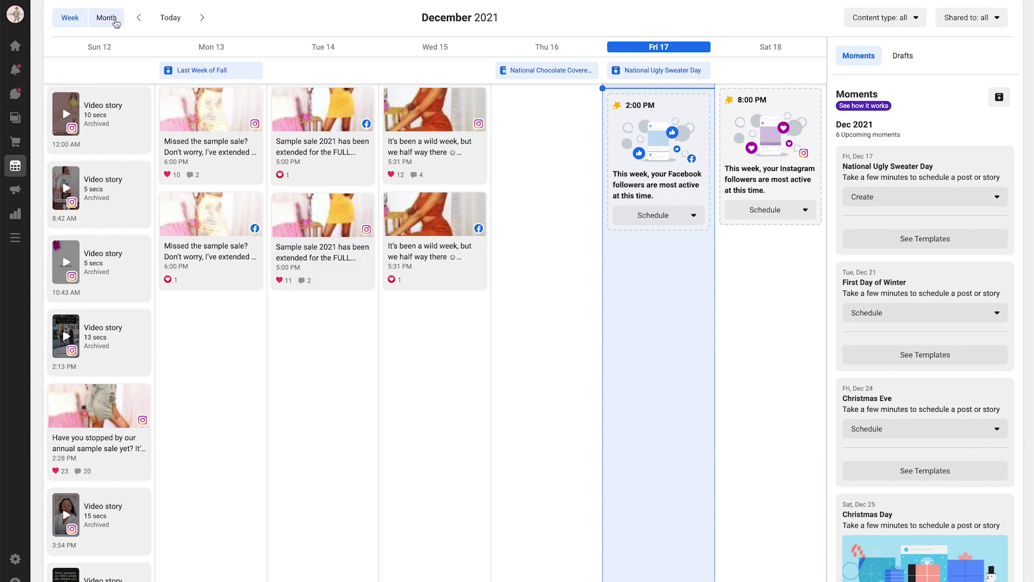
{"action": "left_click", "coordinate": [116, 23]}
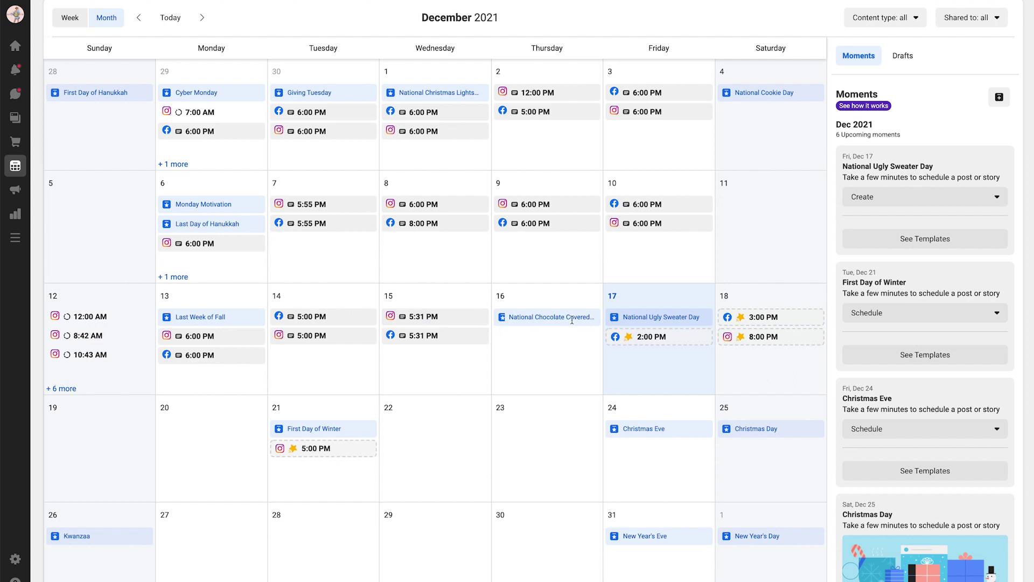
{"action": "mouse_move", "coordinate": [641, 326]}
{"action": "left_click", "coordinate": [642, 327]}
Check creation options for National Ugly Sweater Day and browse its E-Commerce video templates.
{"action": "left_click", "coordinate": [929, 196]}
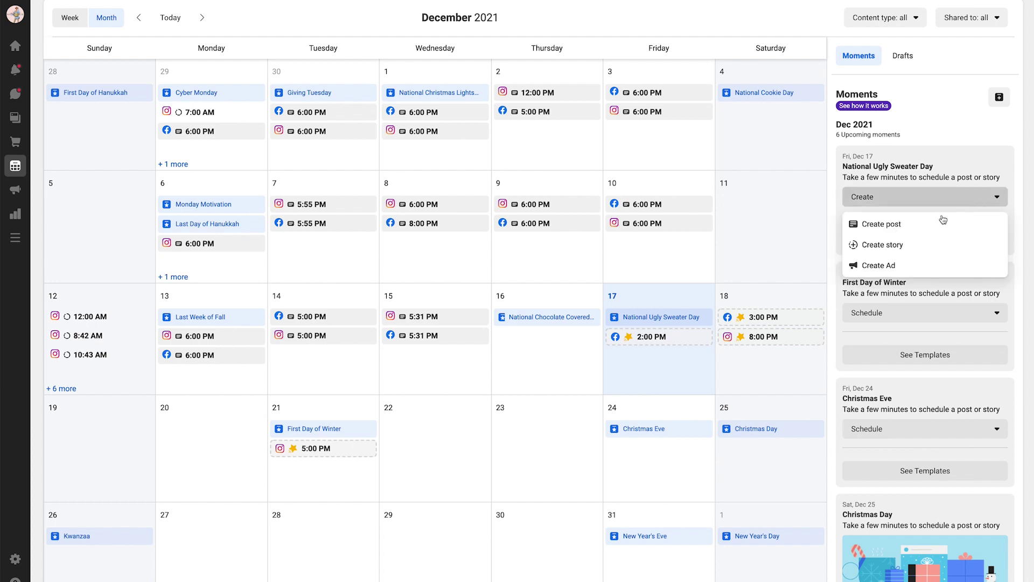
{"action": "left_click", "coordinate": [949, 133]}
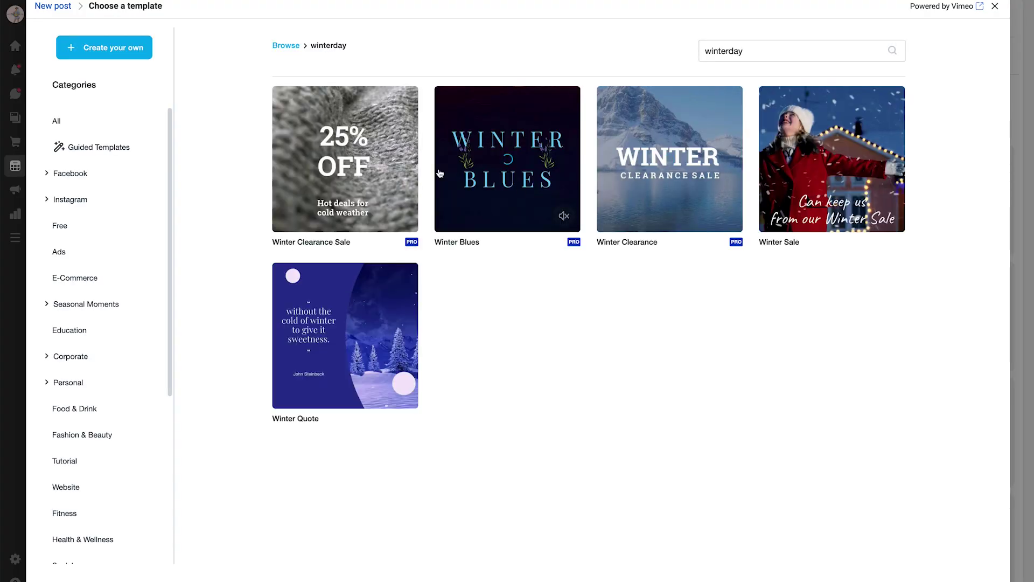
{"action": "scroll", "coordinate": [439, 173], "scroll_direction": "down", "scroll_amount": 1}
{"action": "scroll", "coordinate": [439, 171], "scroll_direction": "up", "scroll_amount": 3}
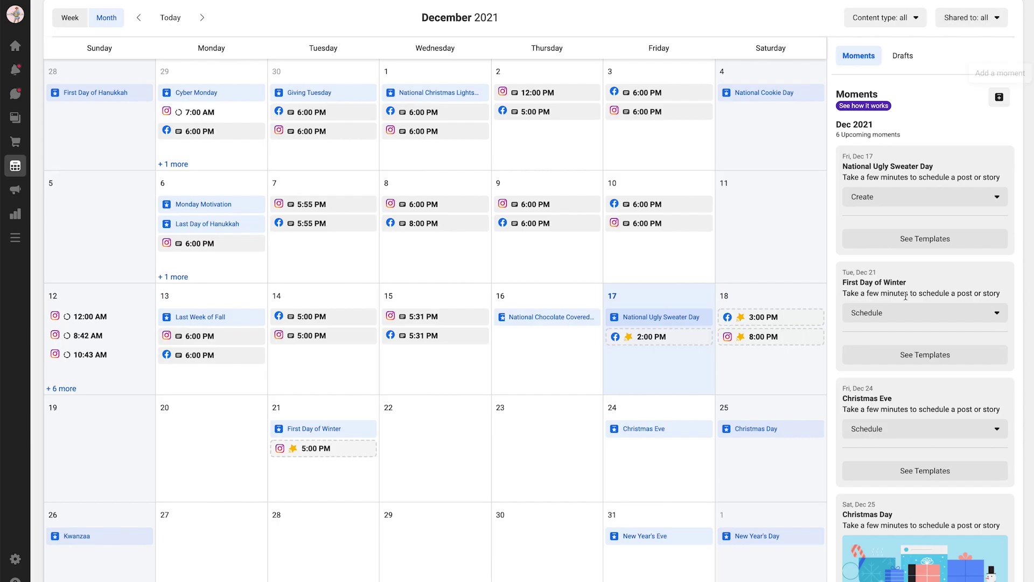
{"action": "left_click", "coordinate": [995, 6]}
{"action": "left_click", "coordinate": [920, 239]}
{"action": "scroll", "coordinate": [789, 217], "scroll_direction": "down", "scroll_amount": 2}
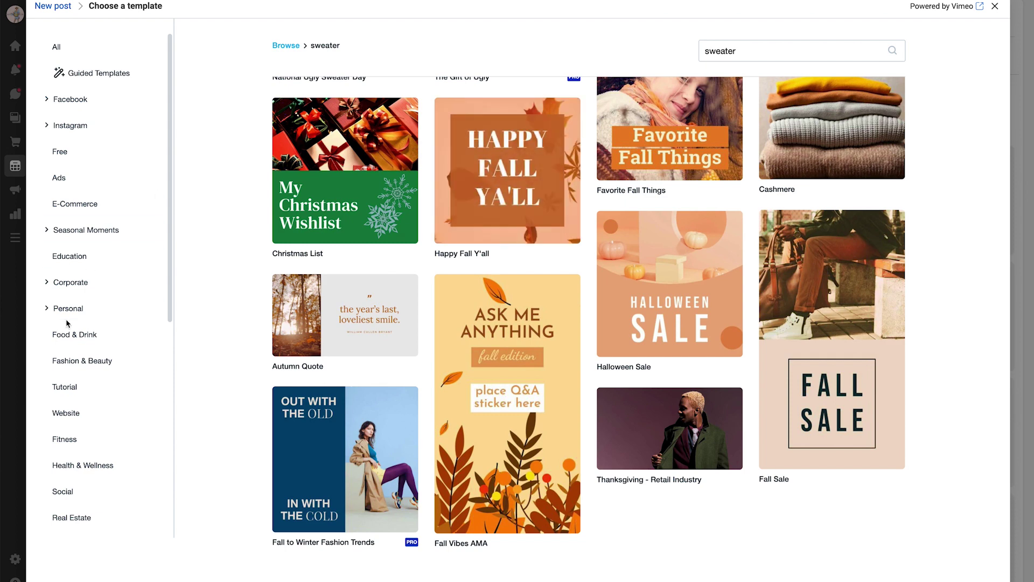
{"action": "scroll", "coordinate": [67, 323], "scroll_direction": "down", "scroll_amount": 2}
{"action": "scroll", "coordinate": [66, 323], "scroll_direction": "down", "scroll_amount": 2}
{"action": "scroll", "coordinate": [67, 324], "scroll_direction": "down", "scroll_amount": 1}
{"action": "scroll", "coordinate": [67, 323], "scroll_direction": "up", "scroll_amount": 1}
{"action": "scroll", "coordinate": [68, 327], "scroll_direction": "up", "scroll_amount": 2}
{"action": "scroll", "coordinate": [68, 326], "scroll_direction": "up", "scroll_amount": 2}
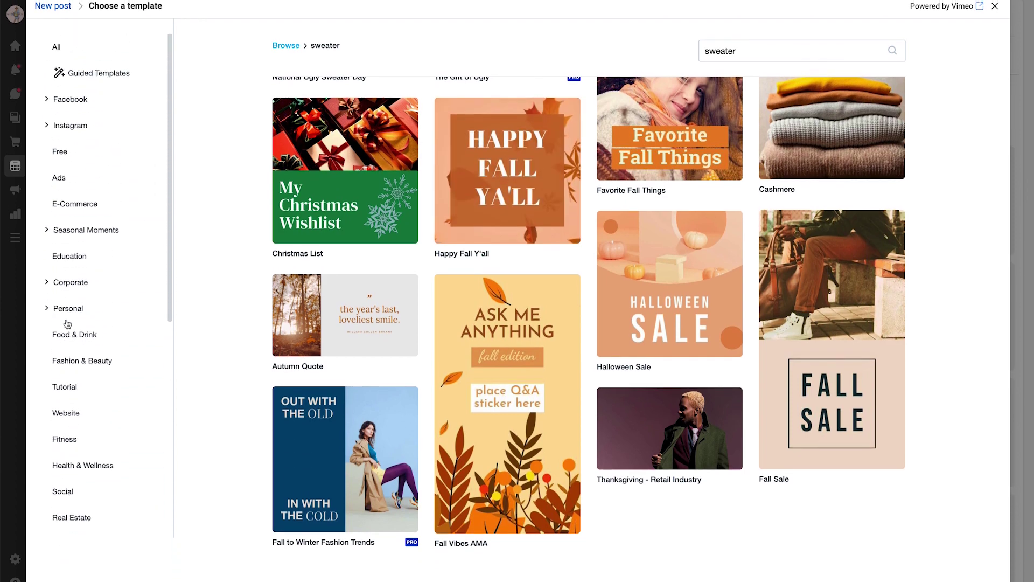
{"action": "left_click", "coordinate": [70, 207]}
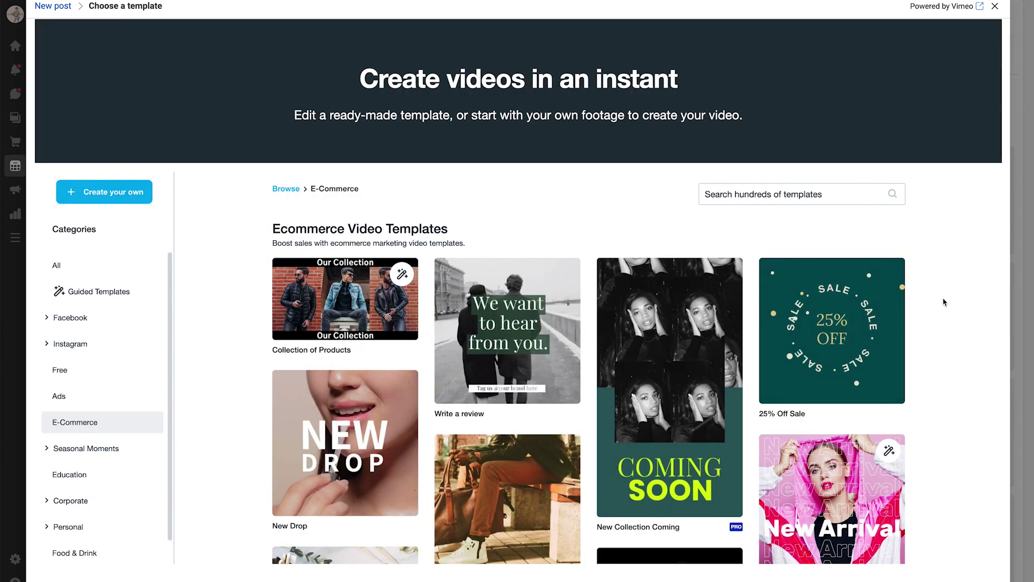
{"action": "scroll", "coordinate": [944, 302], "scroll_direction": "down", "scroll_amount": 1}
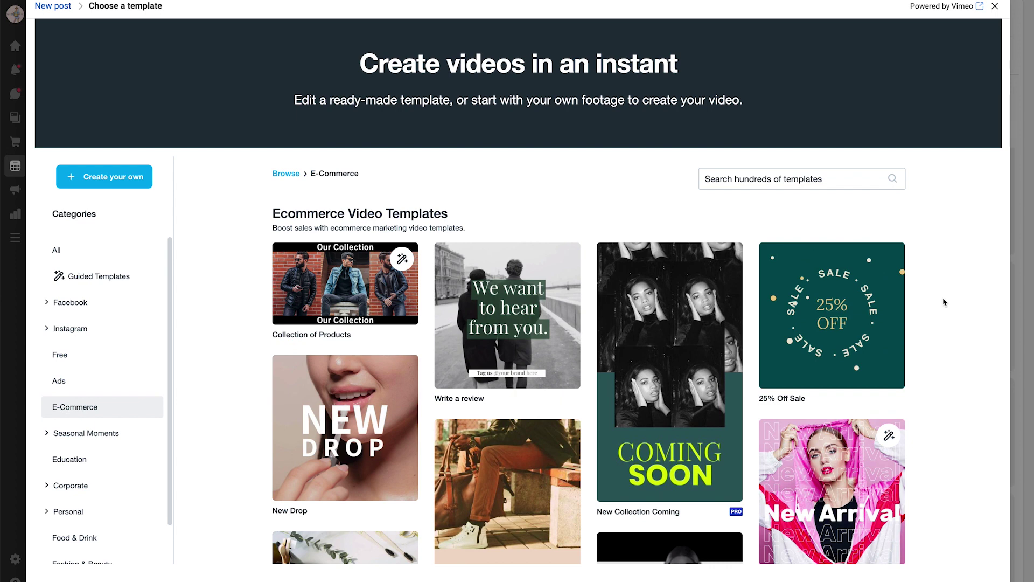
{"action": "scroll", "coordinate": [944, 302], "scroll_direction": "down", "scroll_amount": 2}
{"action": "scroll", "coordinate": [943, 302], "scroll_direction": "down", "scroll_amount": 2}
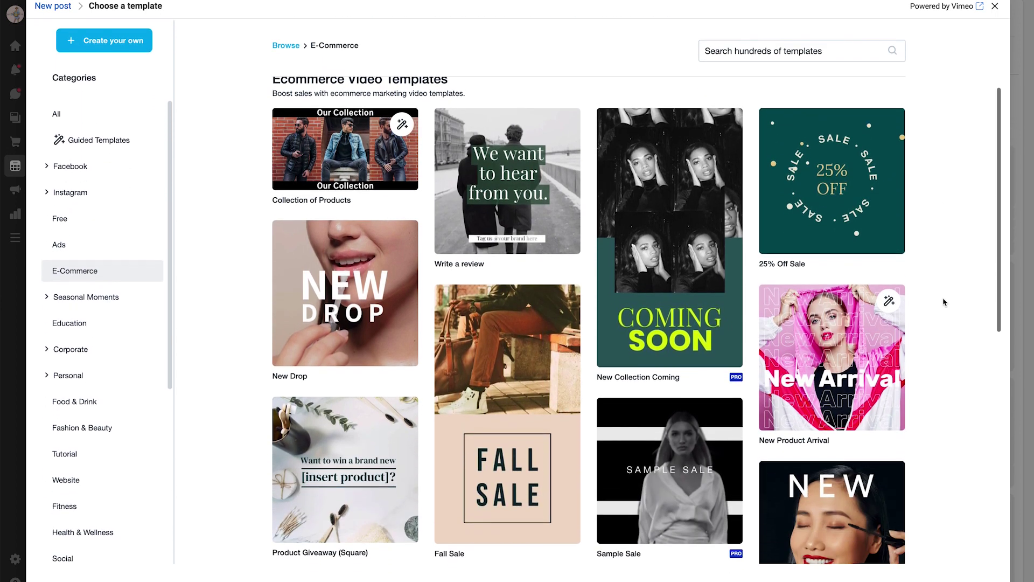
{"action": "scroll", "coordinate": [943, 302], "scroll_direction": "down", "scroll_amount": 2}
{"action": "scroll", "coordinate": [944, 303], "scroll_direction": "down", "scroll_amount": 3}
{"action": "scroll", "coordinate": [944, 302], "scroll_direction": "down", "scroll_amount": 2}
{"action": "scroll", "coordinate": [944, 302], "scroll_direction": "down", "scroll_amount": 1}
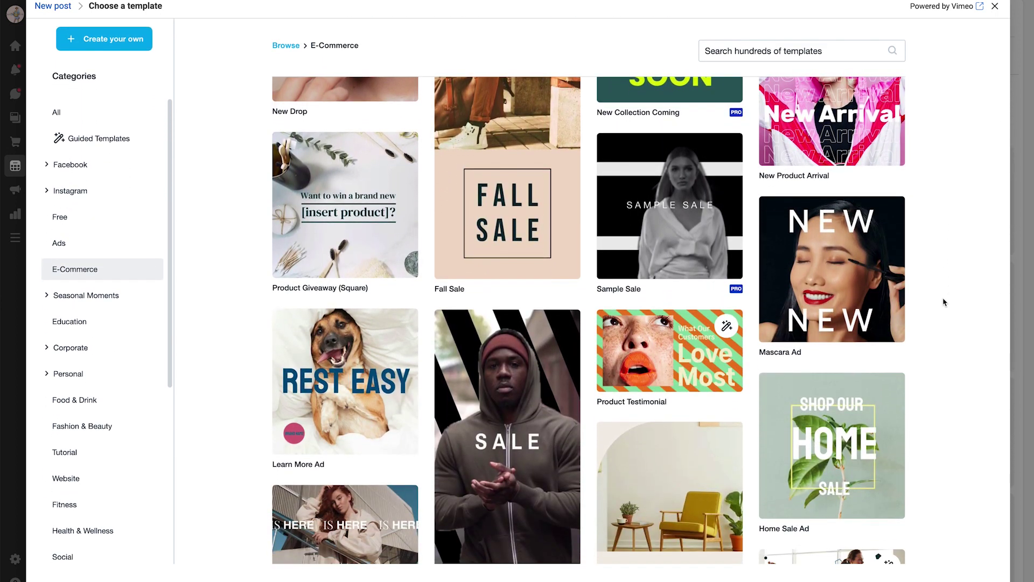
{"action": "scroll", "coordinate": [944, 302], "scroll_direction": "down", "scroll_amount": 3}
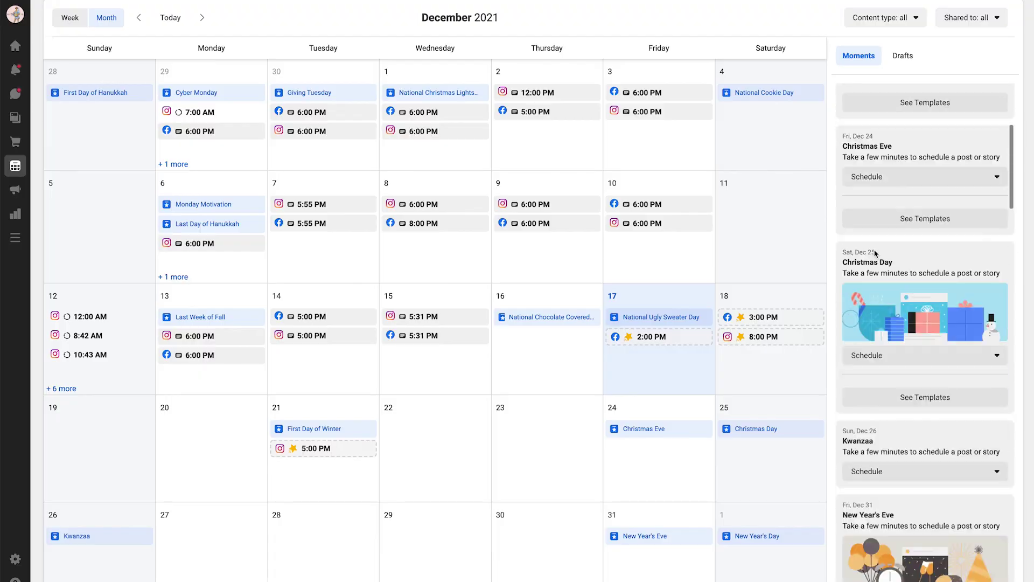
{"action": "scroll", "coordinate": [875, 254], "scroll_direction": "down", "scroll_amount": 5}
{"action": "scroll", "coordinate": [876, 254], "scroll_direction": "down", "scroll_amount": 3}
{"action": "scroll", "coordinate": [875, 253], "scroll_direction": "down", "scroll_amount": 2}
{"action": "scroll", "coordinate": [875, 254], "scroll_direction": "down", "scroll_amount": 2}
{"action": "scroll", "coordinate": [875, 254], "scroll_direction": "down", "scroll_amount": 2}
{"action": "scroll", "coordinate": [876, 254], "scroll_direction": "down", "scroll_amount": 3}
{"action": "scroll", "coordinate": [874, 253], "scroll_direction": "down", "scroll_amount": 1}
{"action": "scroll", "coordinate": [875, 254], "scroll_direction": "down", "scroll_amount": 1}
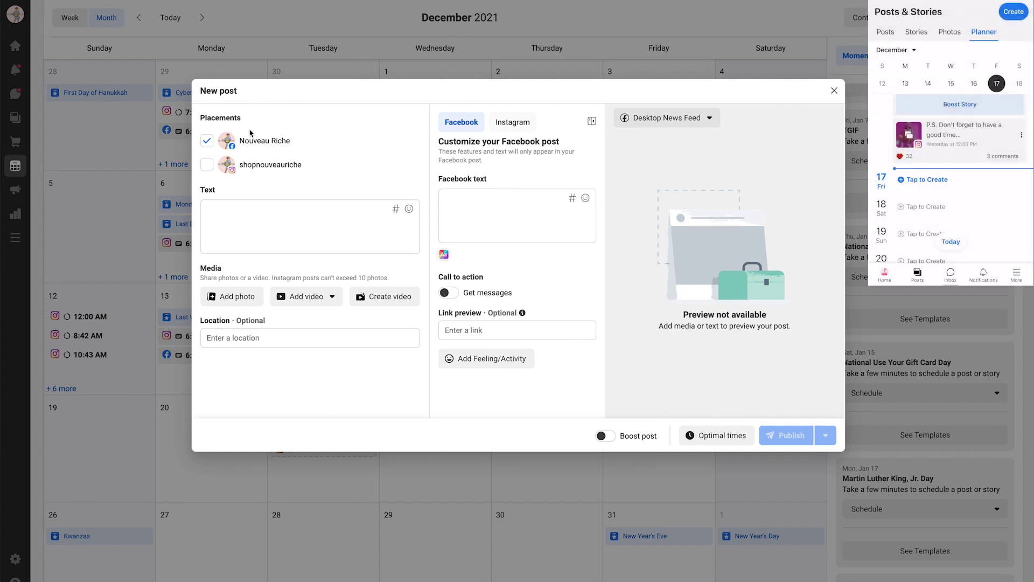
Add the Instagram account as a placement and bring up trending hashtag suggestions for the post text.
{"action": "left_click", "coordinate": [208, 165]}
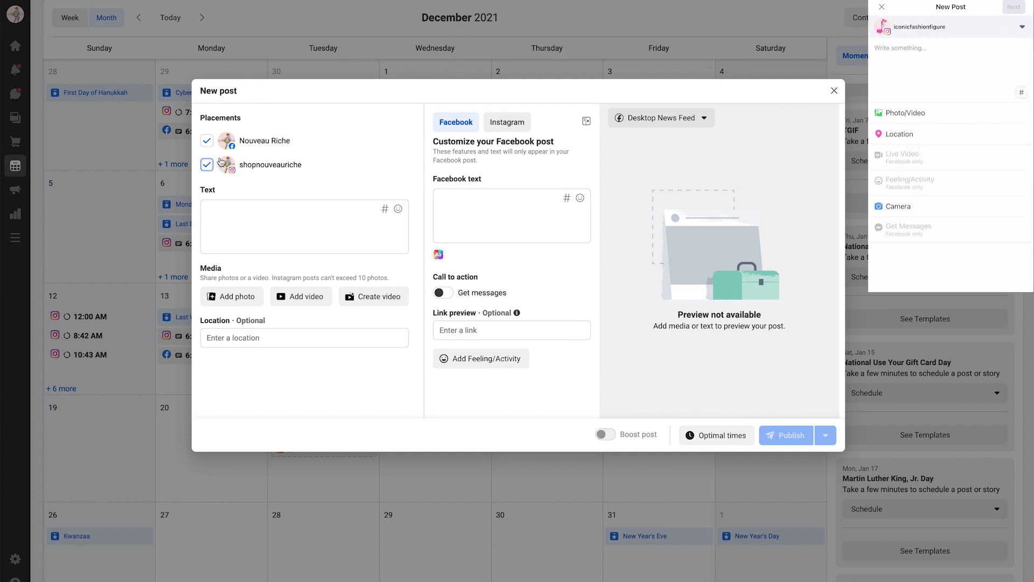
{"action": "left_click", "coordinate": [232, 212]}
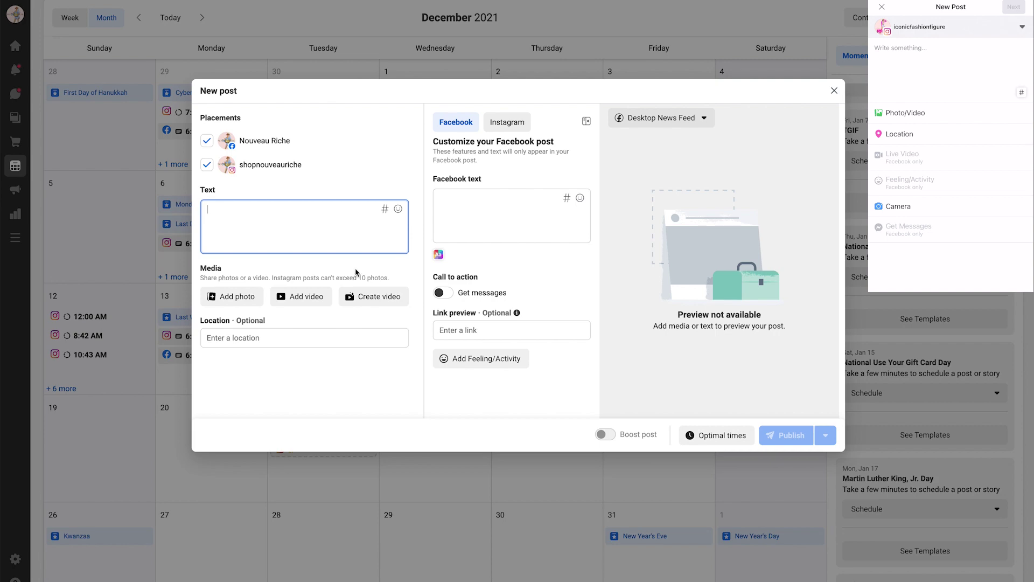
{"action": "left_click", "coordinate": [386, 210]}
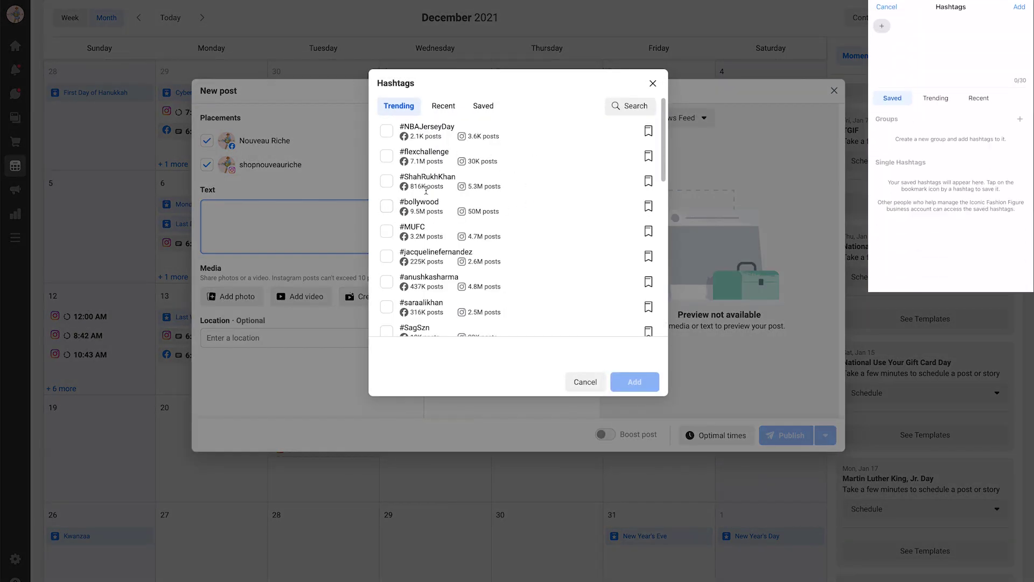
{"action": "scroll", "coordinate": [426, 190], "scroll_direction": "down", "scroll_amount": 3}
{"action": "scroll", "coordinate": [426, 189], "scroll_direction": "down", "scroll_amount": 3}
{"action": "scroll", "coordinate": [426, 191], "scroll_direction": "down", "scroll_amount": 3}
{"action": "scroll", "coordinate": [426, 191], "scroll_direction": "down", "scroll_amount": 2}
{"action": "scroll", "coordinate": [426, 190], "scroll_direction": "up", "scroll_amount": 5}
{"action": "scroll", "coordinate": [426, 189], "scroll_direction": "up", "scroll_amount": 3}
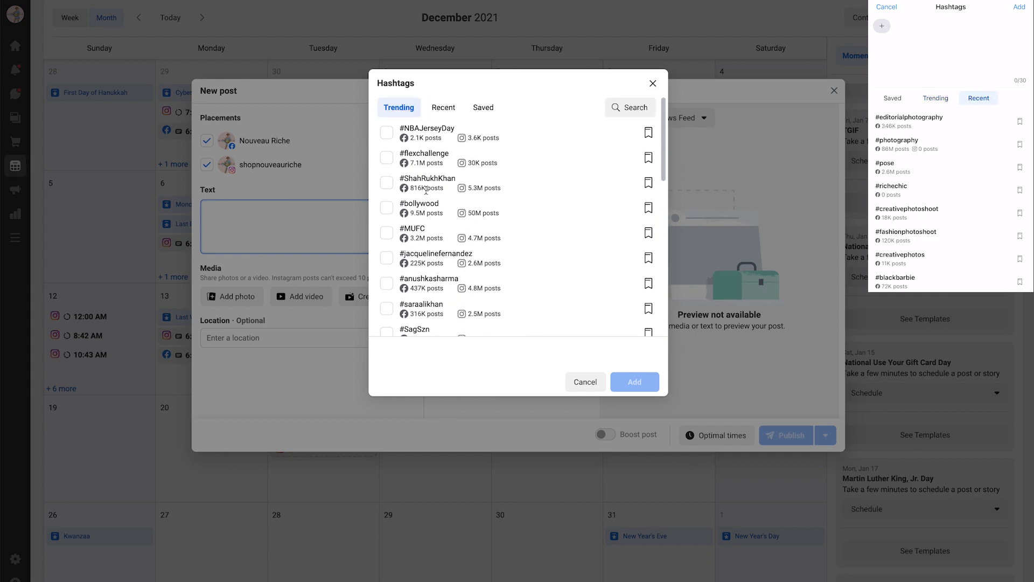
Check recent and saved hashtags, then close the picker without adding any.
{"action": "left_click", "coordinate": [443, 108]}
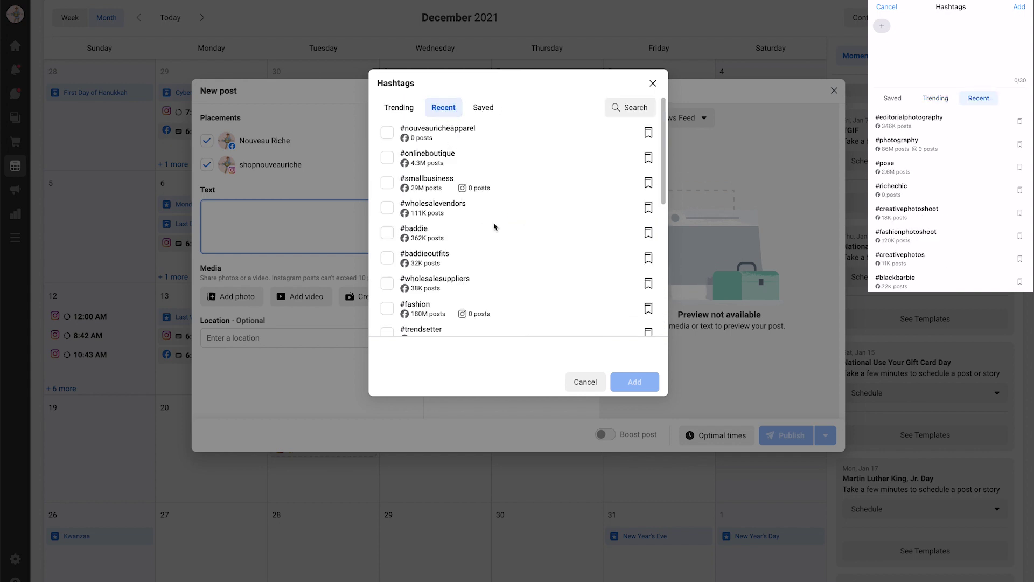
{"action": "left_click", "coordinate": [483, 108]}
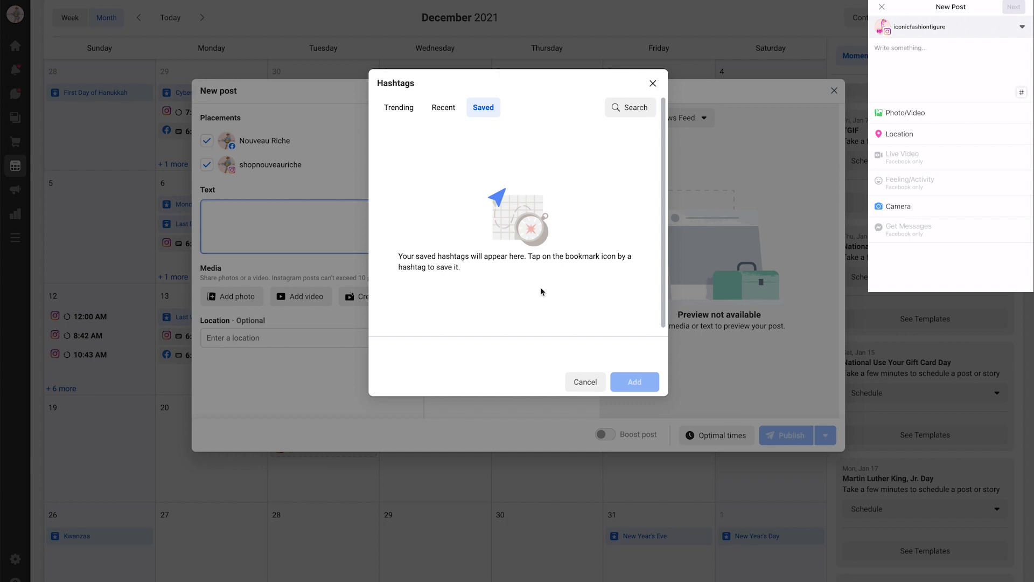
{"action": "left_click", "coordinate": [231, 263]}
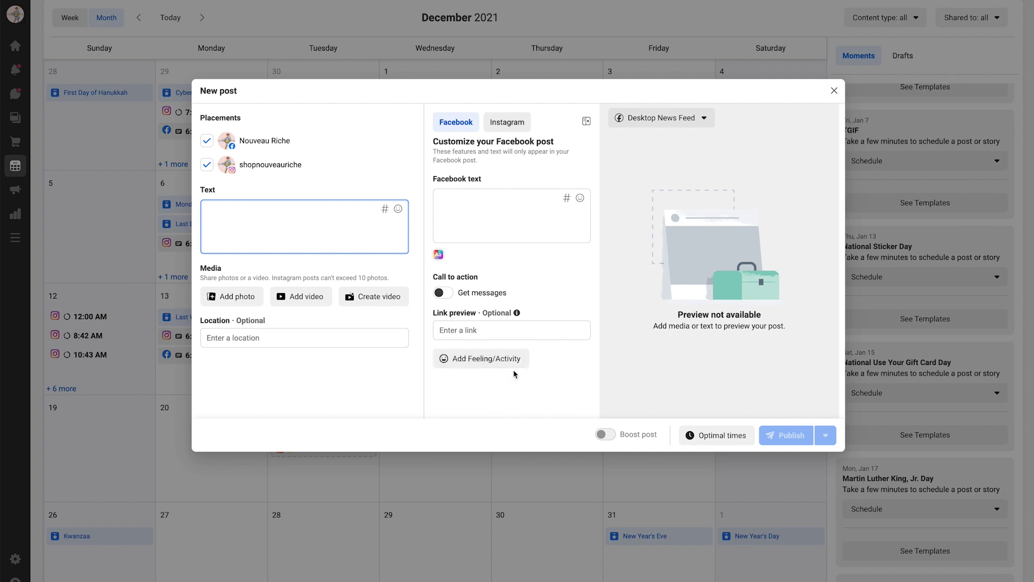
Switch to the Instagram caption customization and review optimal scheduling times without saving one.
{"action": "left_click", "coordinate": [506, 121]}
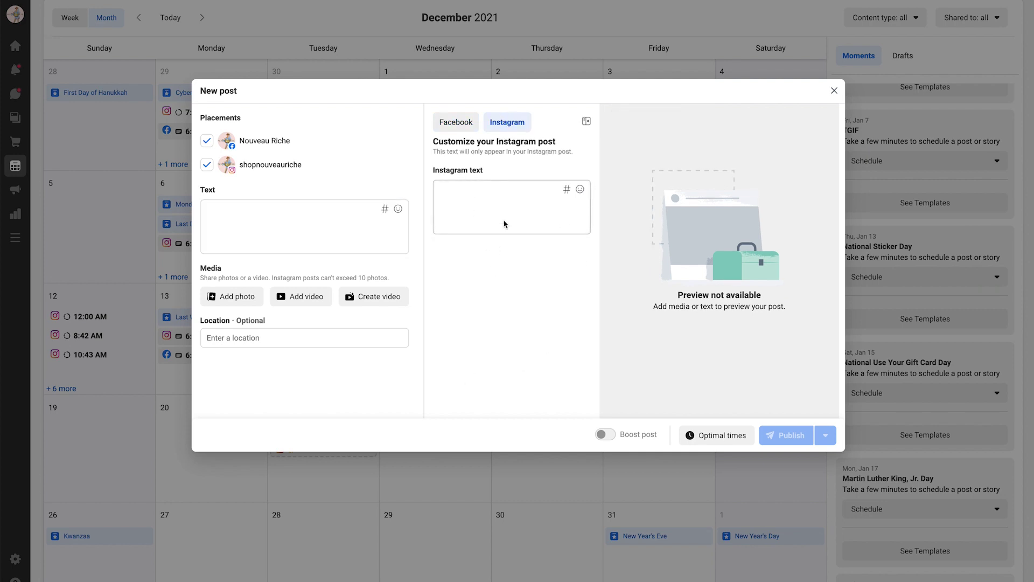
{"action": "left_click", "coordinate": [733, 439]}
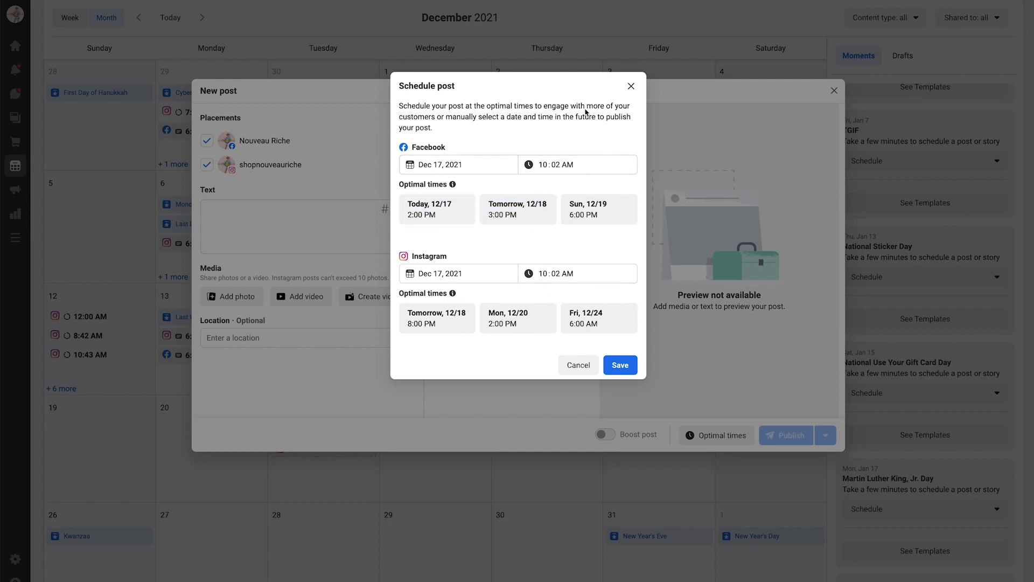
{"action": "left_click", "coordinate": [632, 87]}
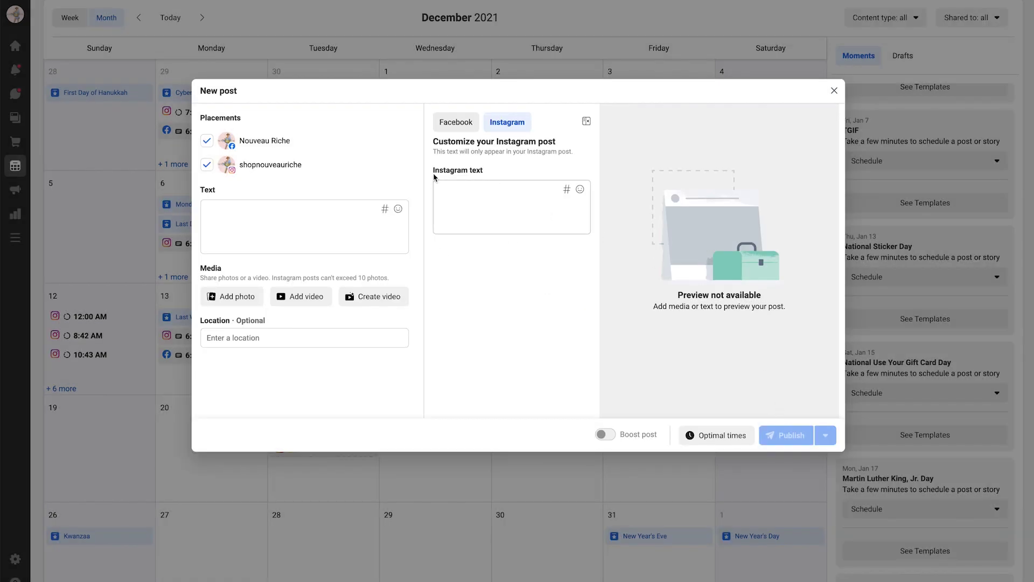